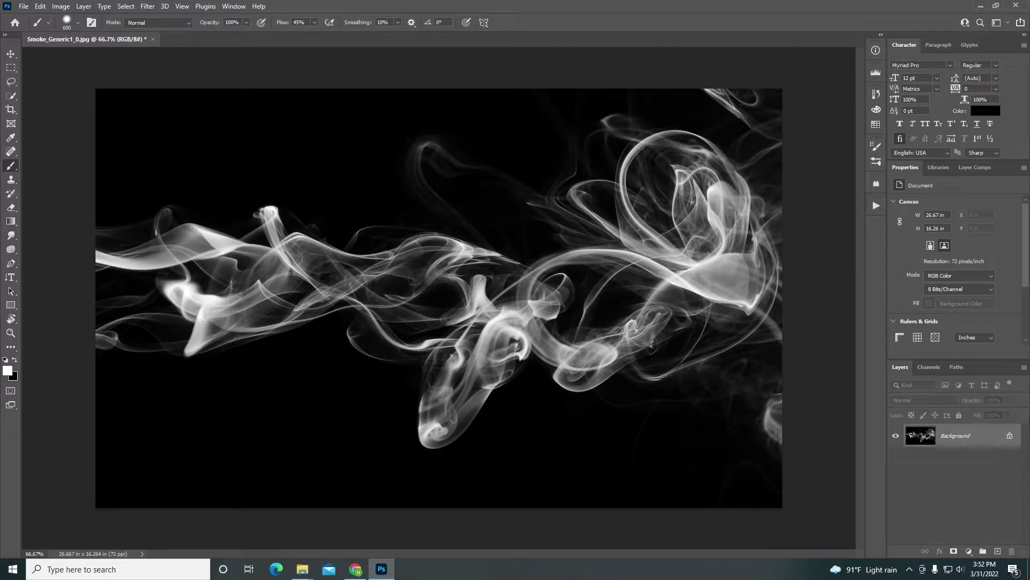
Unlock the Background layer into Layer 0, closing the Layer Style dialog without changes.
click(1009, 435)
double_click(1007, 439)
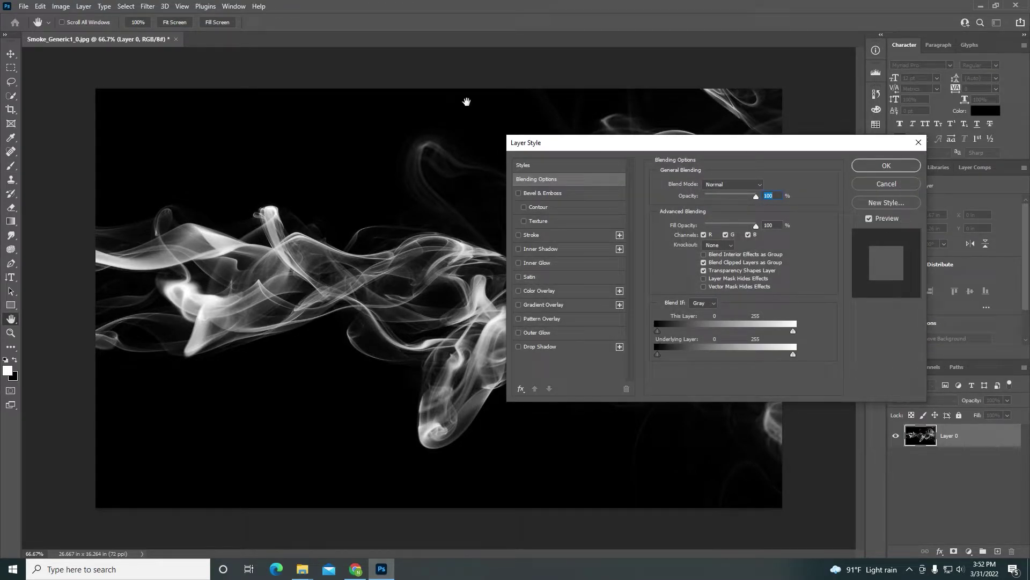
drag(724, 142, 494, 111)
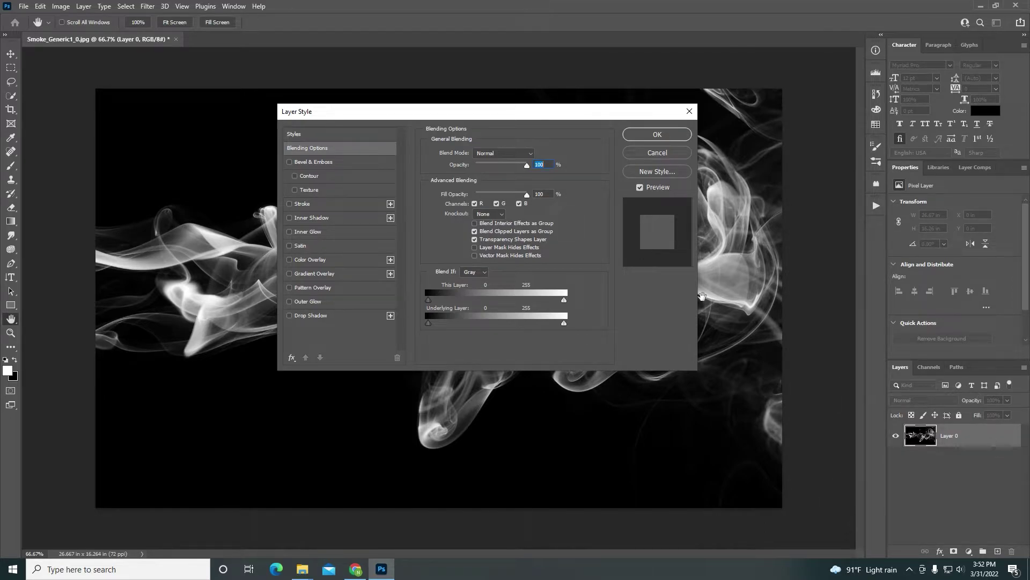
click(657, 134)
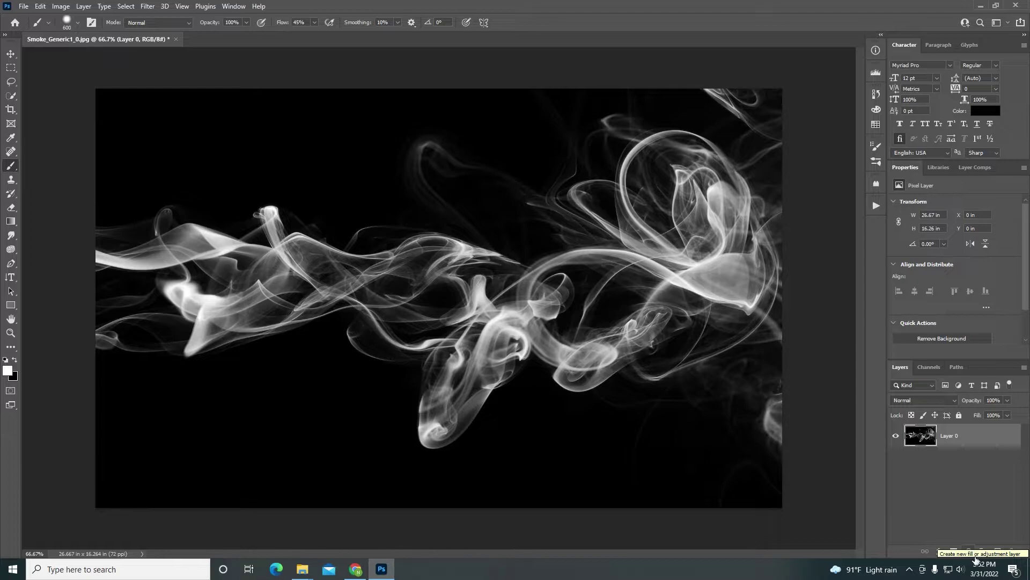
Select the entire canvas and cut the smoke image to the clipboard.
click(127, 7)
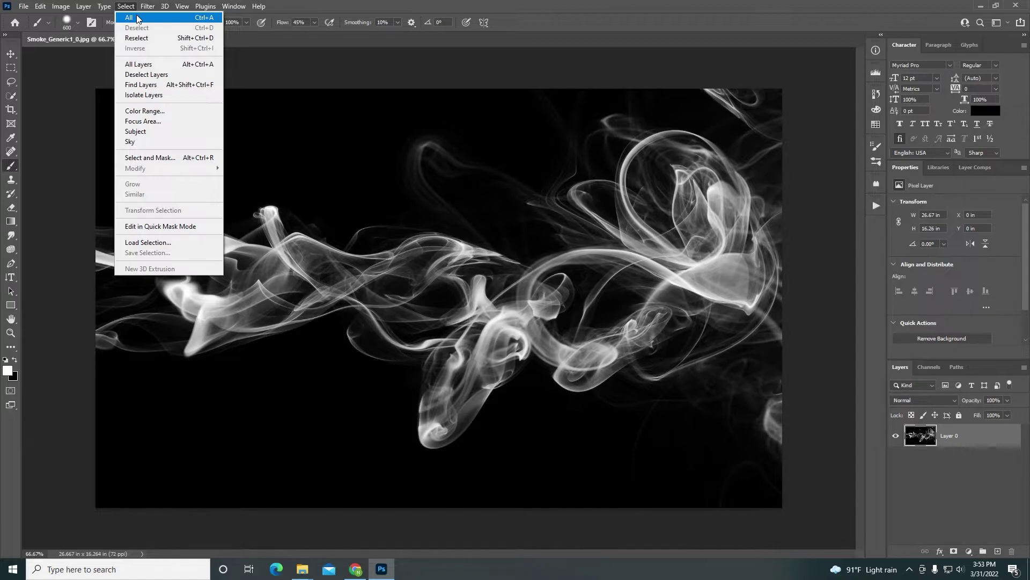
click(137, 18)
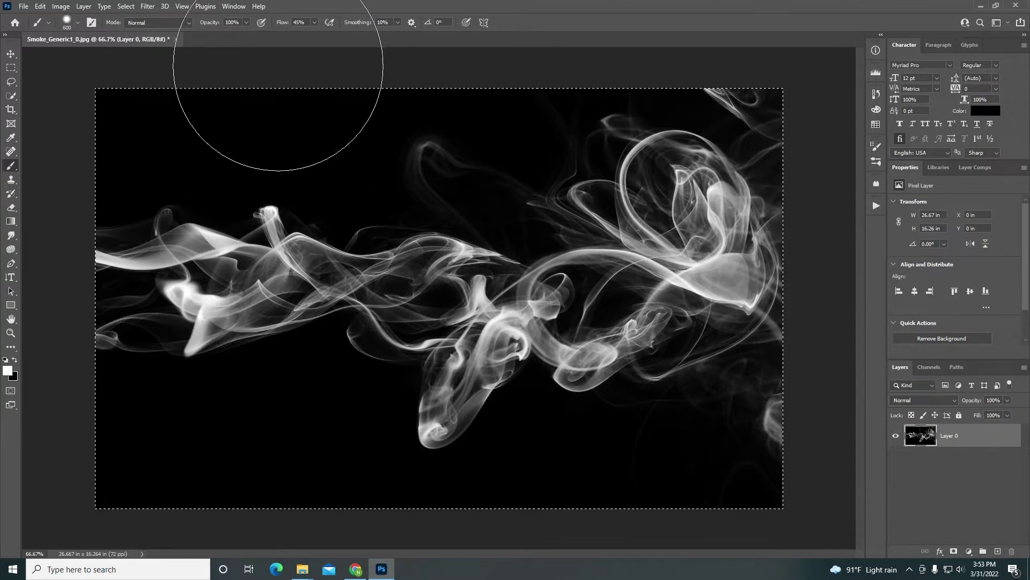
click(40, 6)
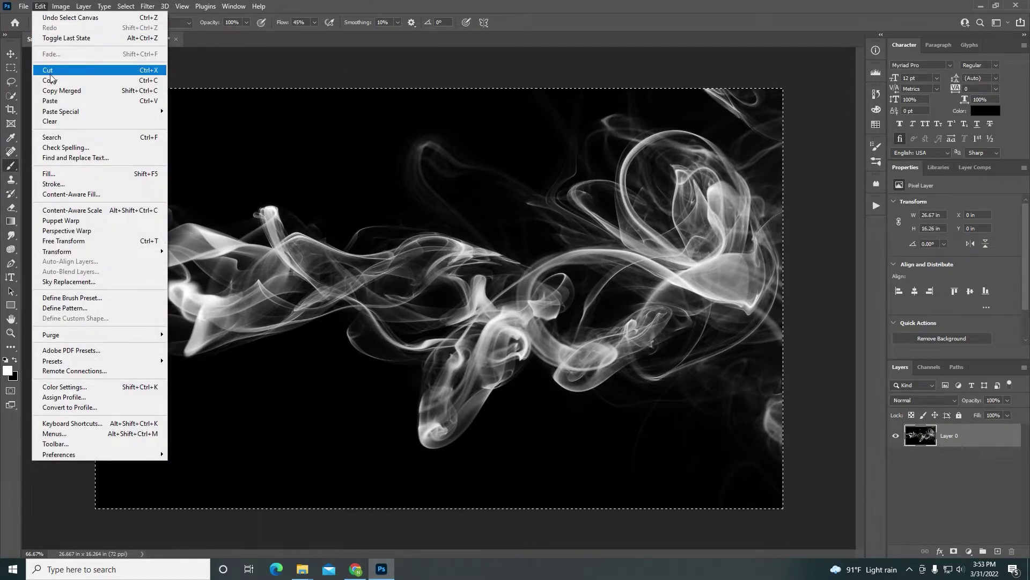
click(48, 70)
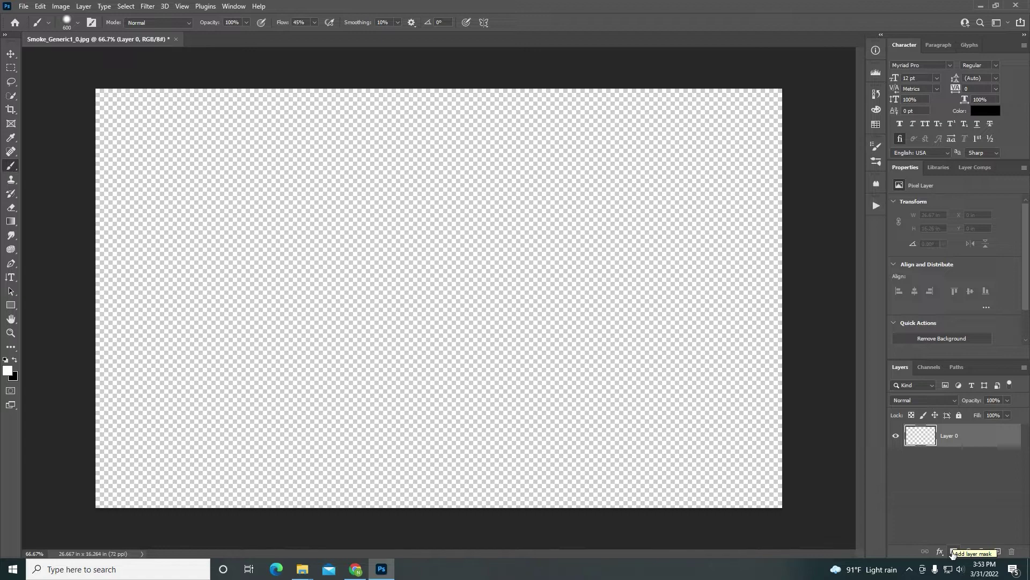
Add a layer mask to Layer 0, invert it to black, and display the mask on canvas.
click(955, 552)
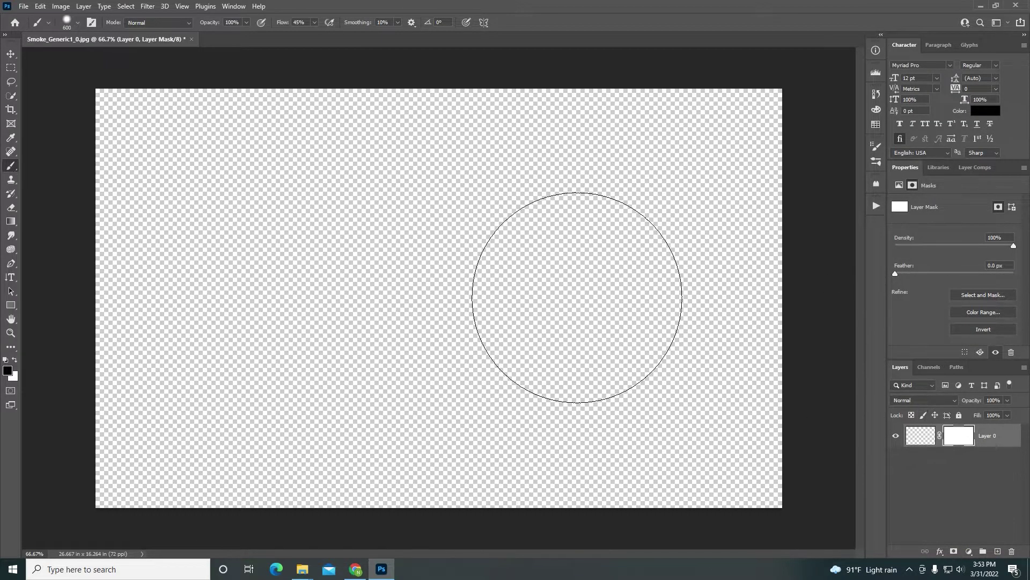
click(991, 330)
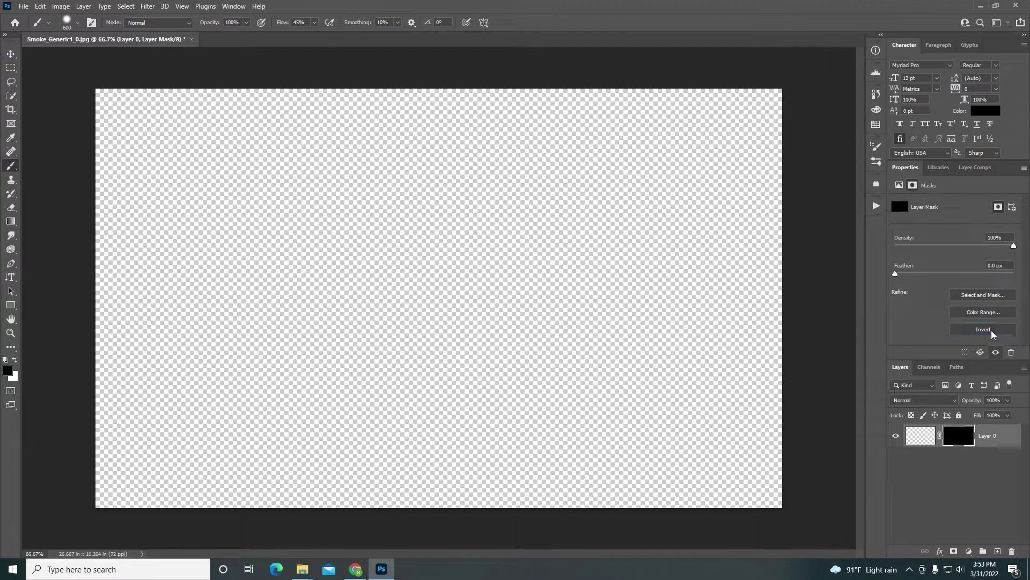
click(990, 330)
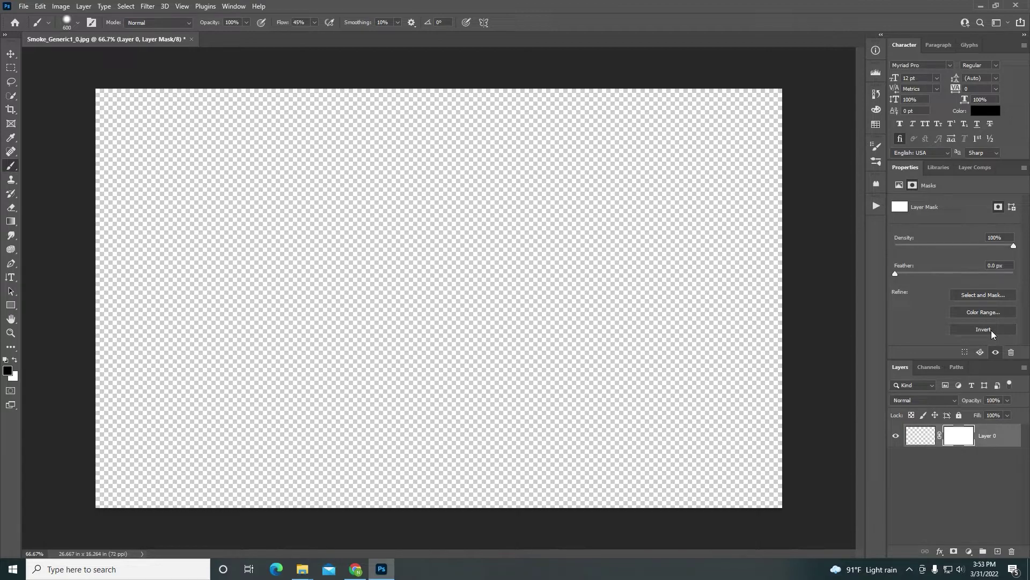
click(991, 331)
click(992, 331)
click(991, 330)
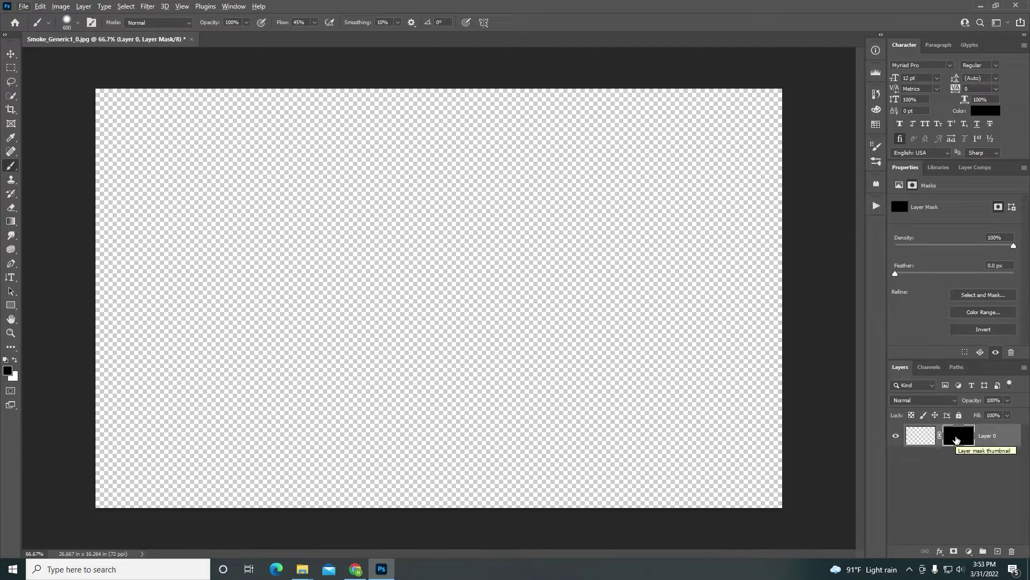
alt+click(957, 438)
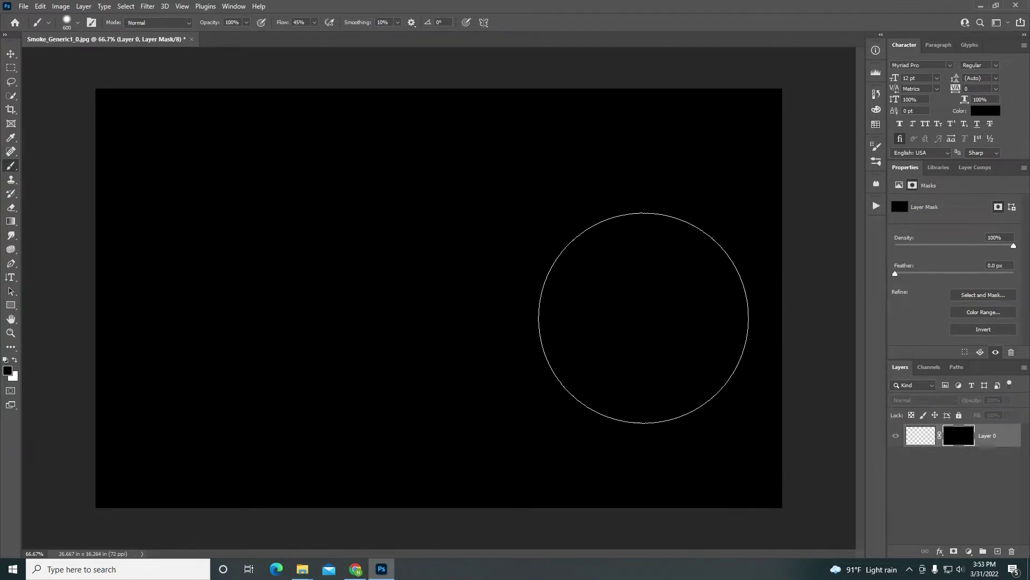
Paste the smoke image in place into Layer 0's mask and display the mask contents.
click(40, 7)
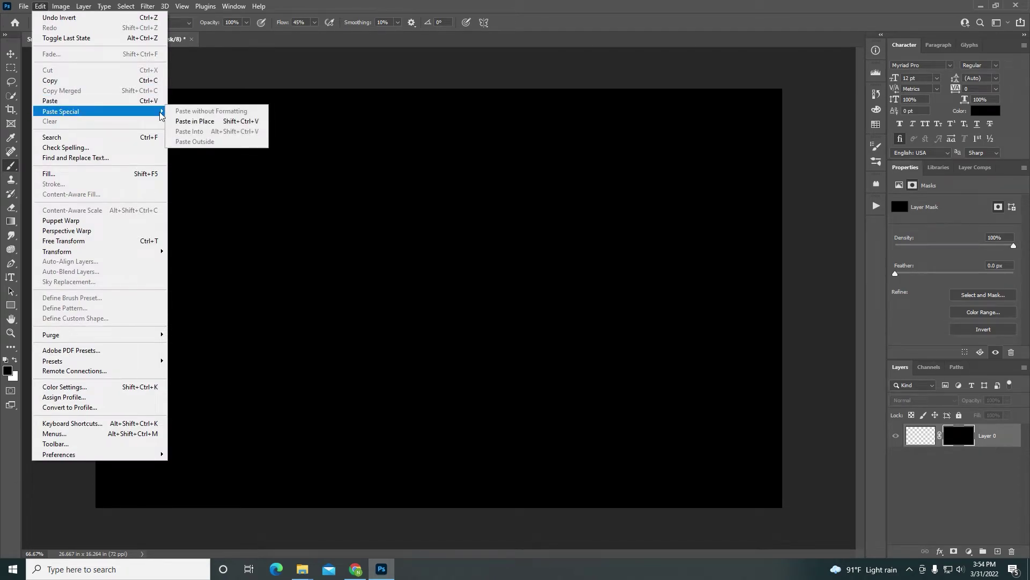
mouse_move(60, 111)
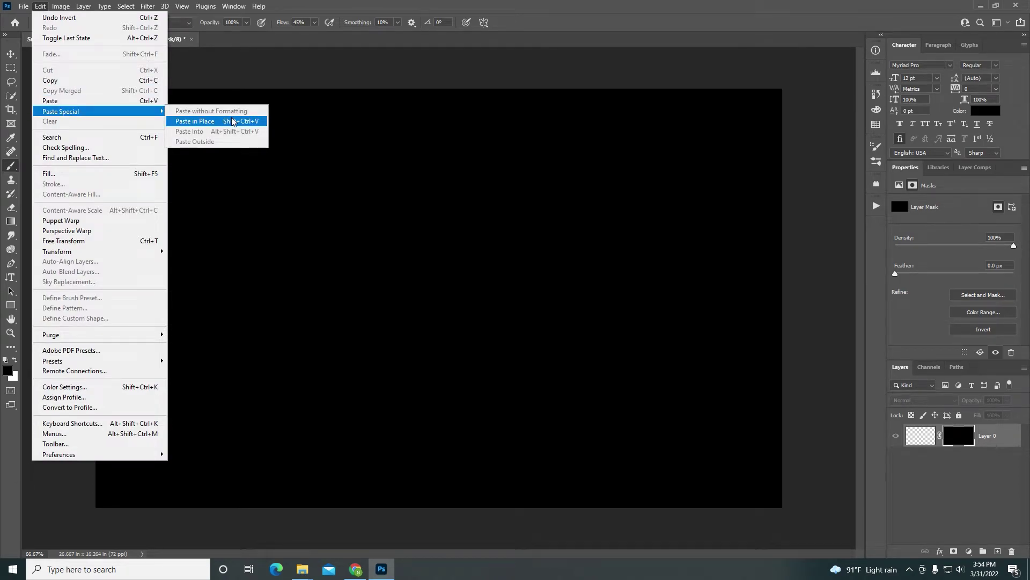
click(232, 121)
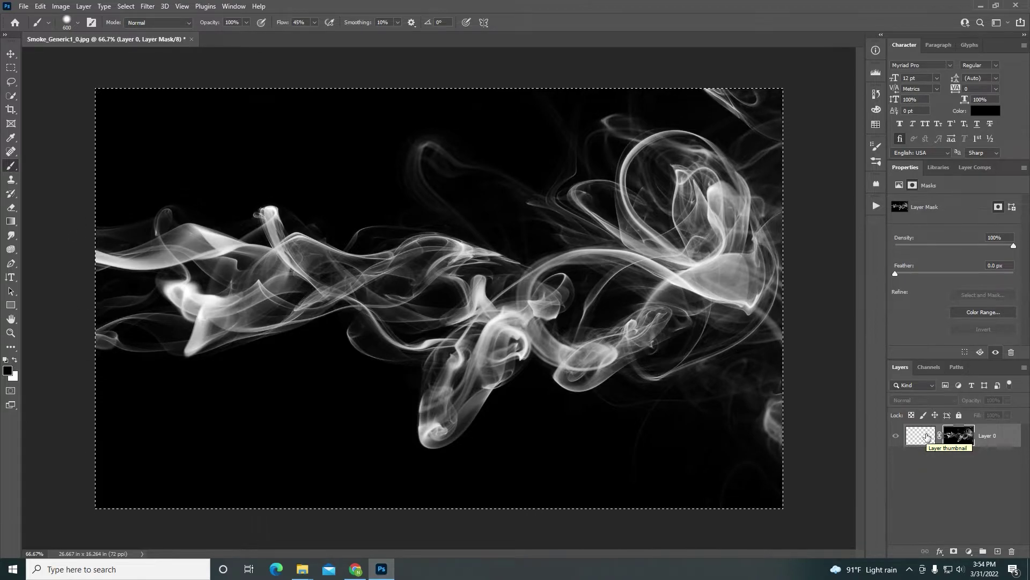
click(947, 508)
click(964, 434)
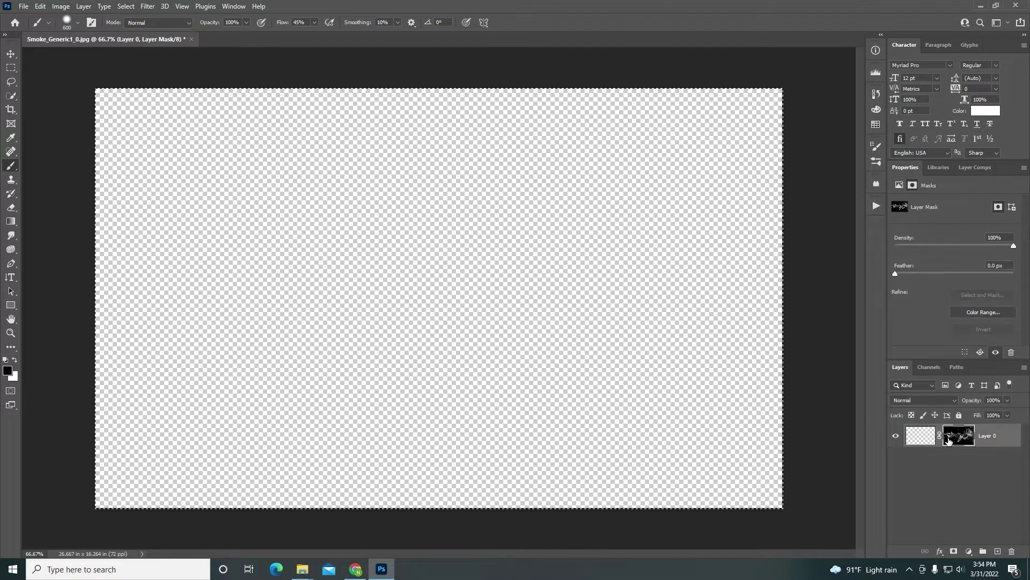
alt+click(958, 437)
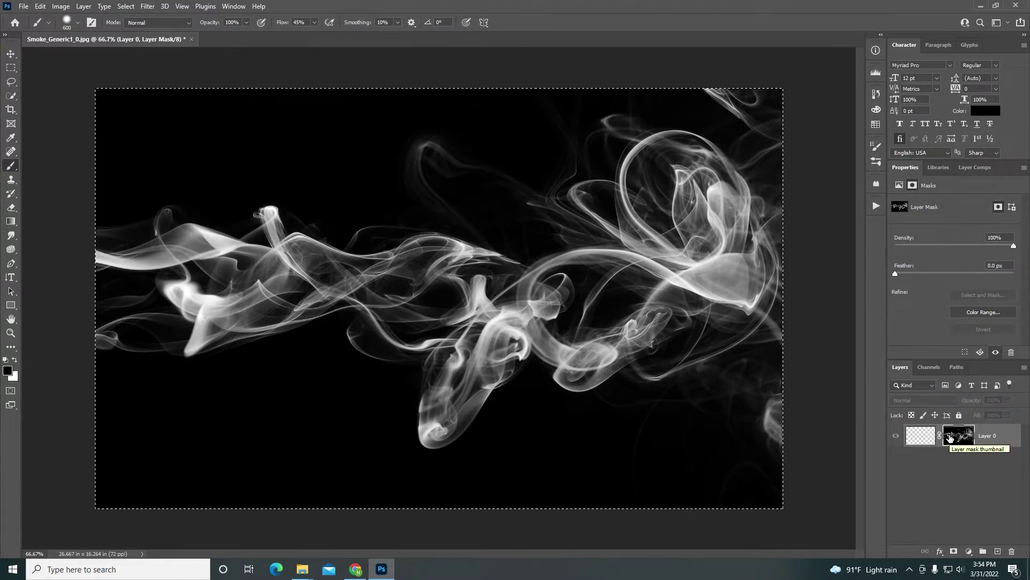
Add a Solid Color fill layer in dark grey #2c2c2c.
click(969, 551)
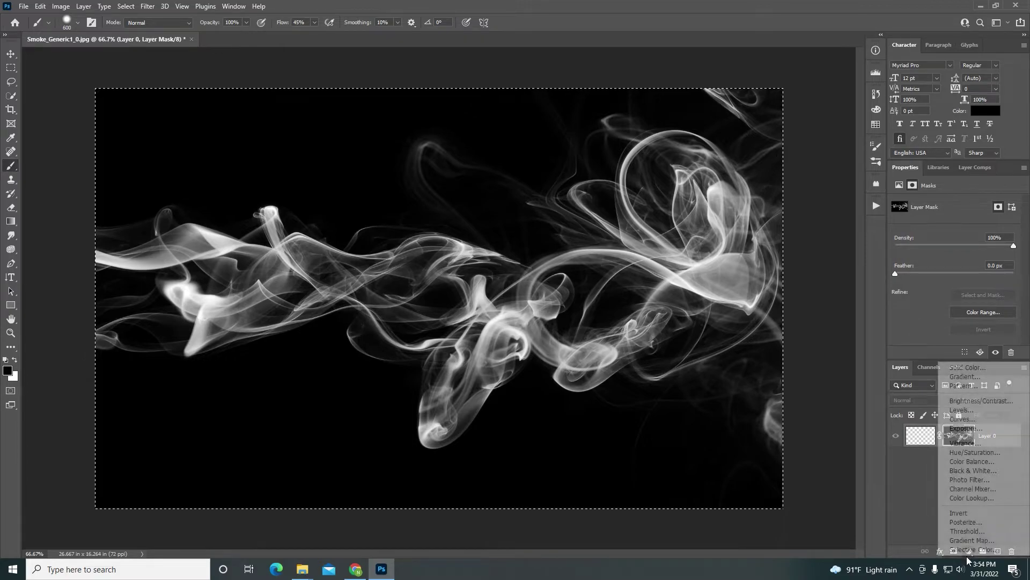
click(966, 367)
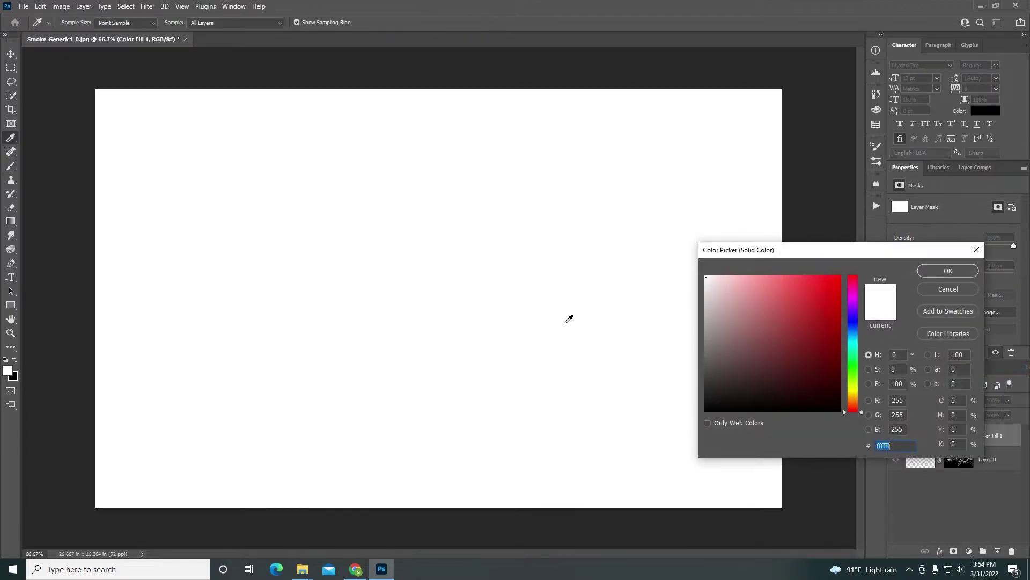
drag(705, 379, 705, 386)
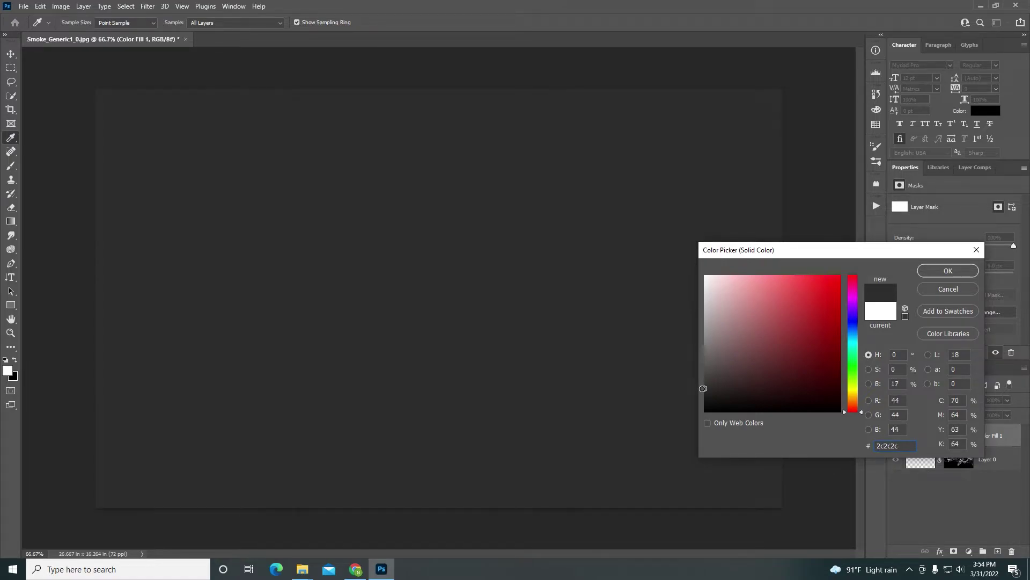
click(963, 268)
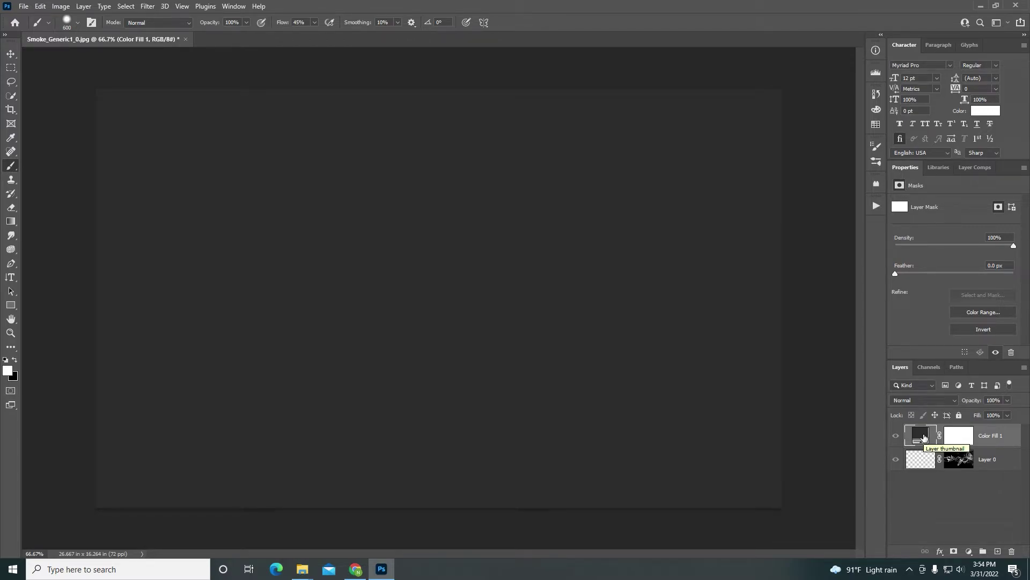
Move Color Fill 1 below Layer 0, rename it BG, and reselect Layer 0.
drag(925, 437, 923, 481)
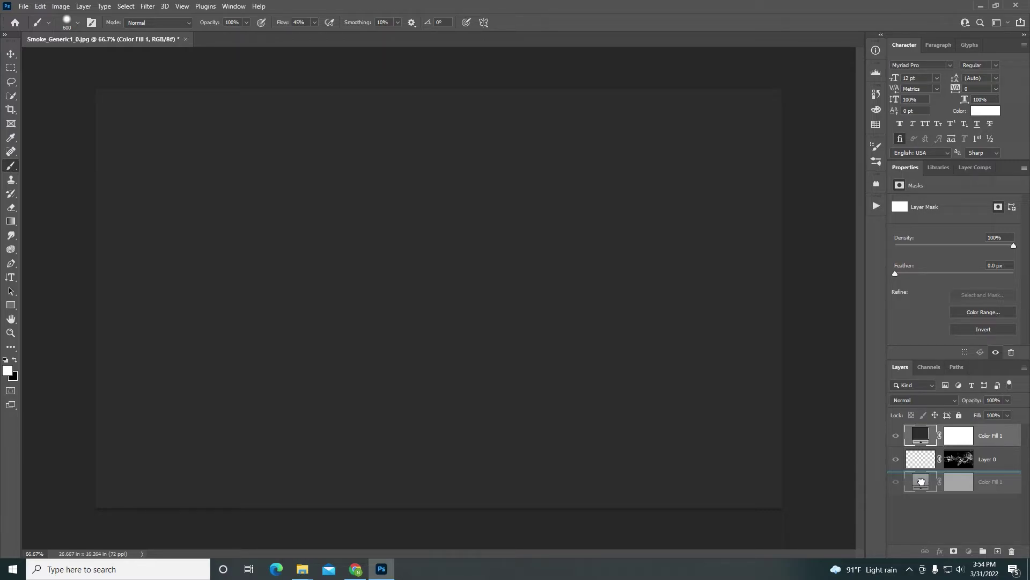
drag(922, 480, 924, 486)
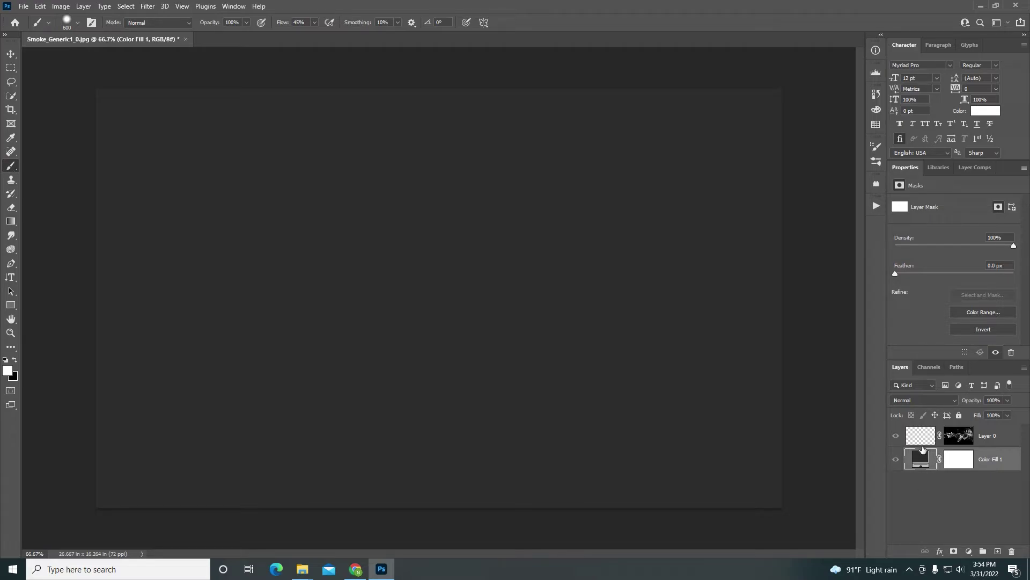
double_click(992, 459)
text(BG)
key(Return)
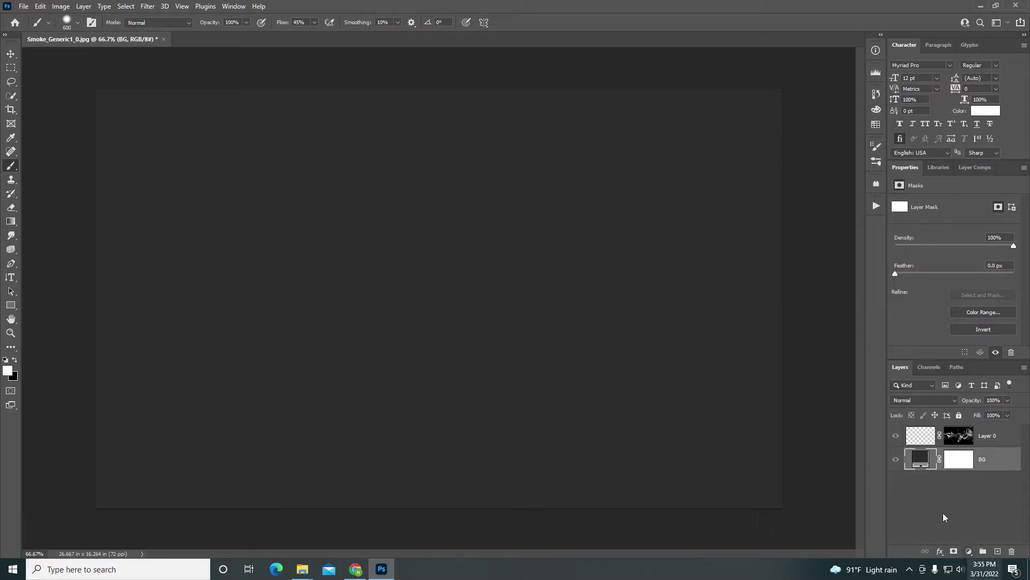
click(925, 435)
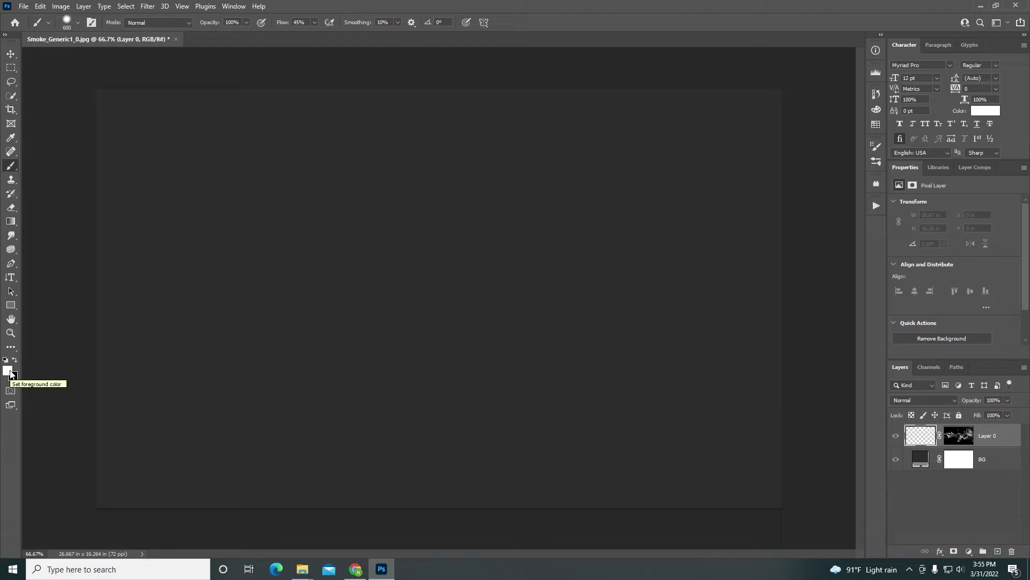
Fill Layer 0 with the white foreground colour, then toggle its visibility to compare.
key(alt+Delete)
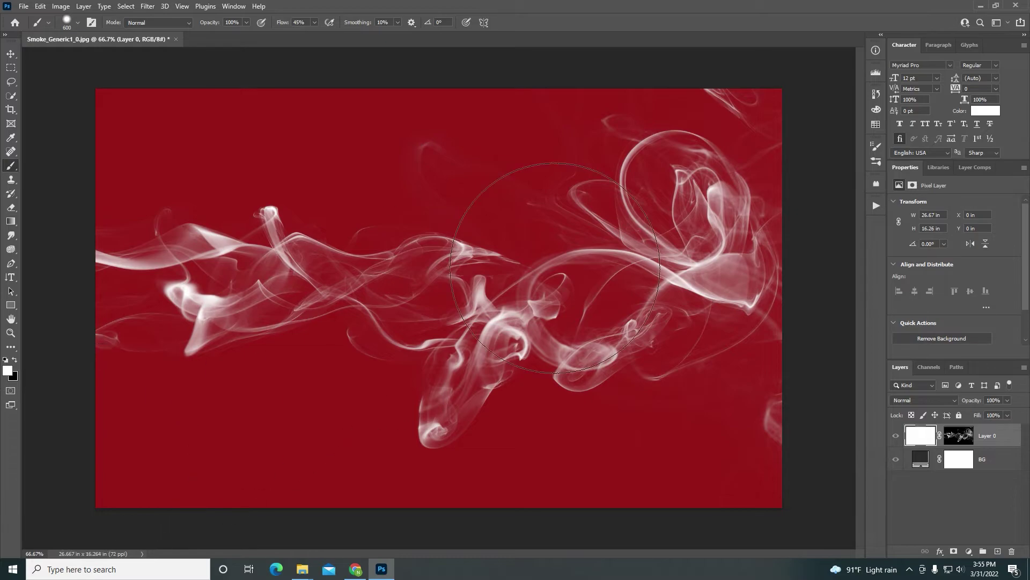
click(897, 436)
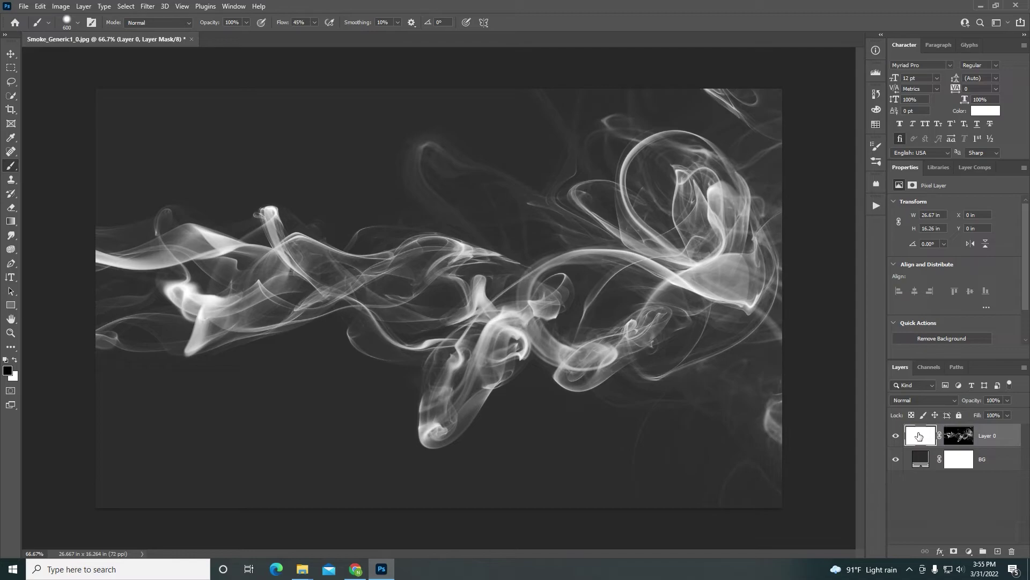
Give Layer 0 a cyan #0de5ff Color Overlay layer style.
double_click(919, 435)
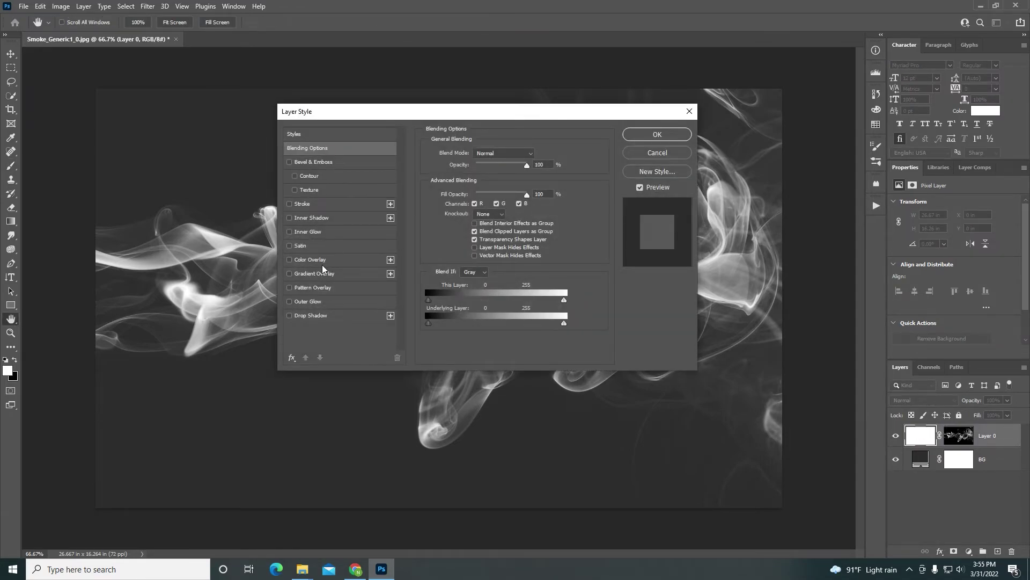
click(311, 259)
drag(514, 119, 415, 242)
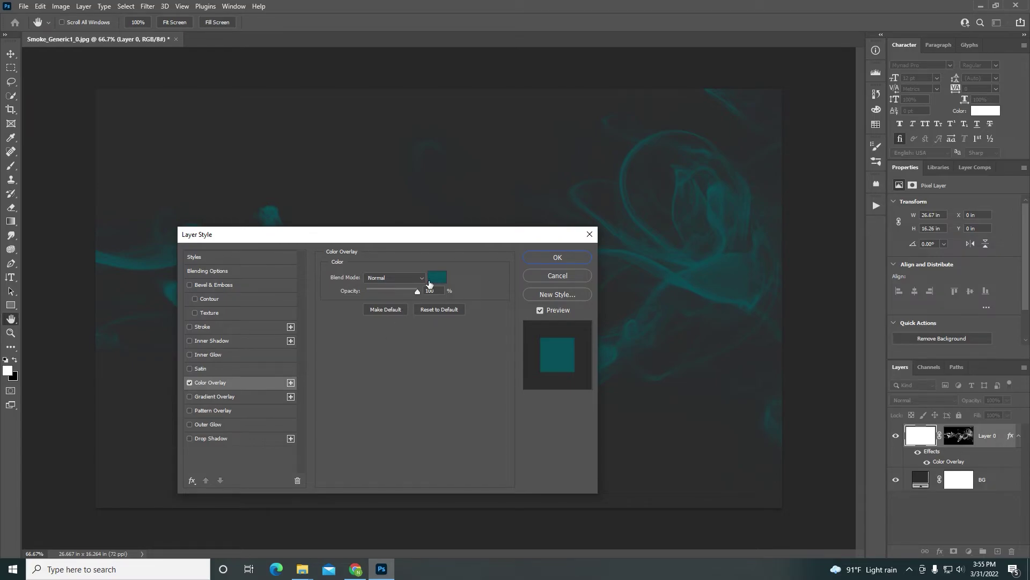
click(437, 278)
click(834, 278)
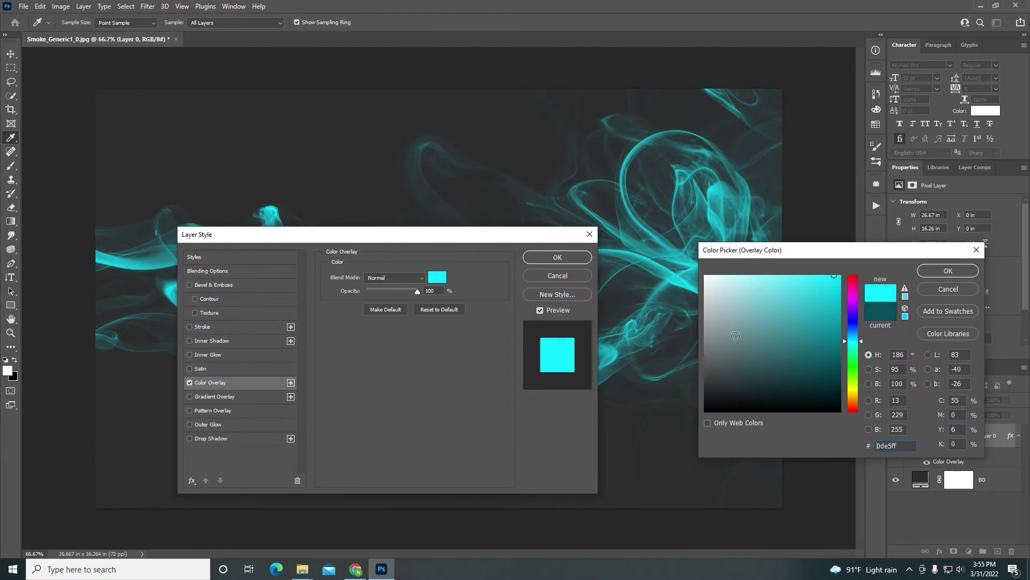
click(951, 270)
click(557, 257)
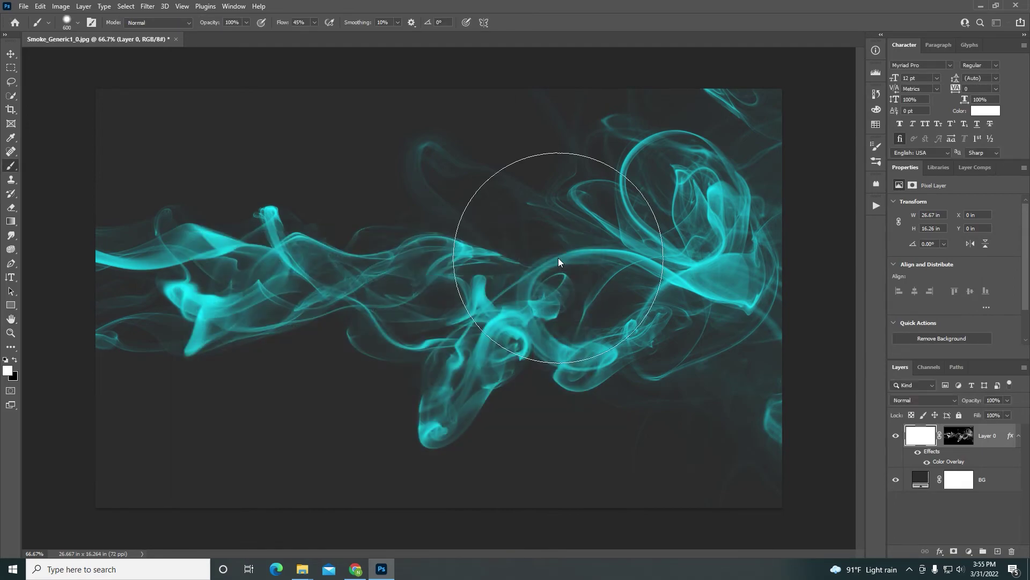